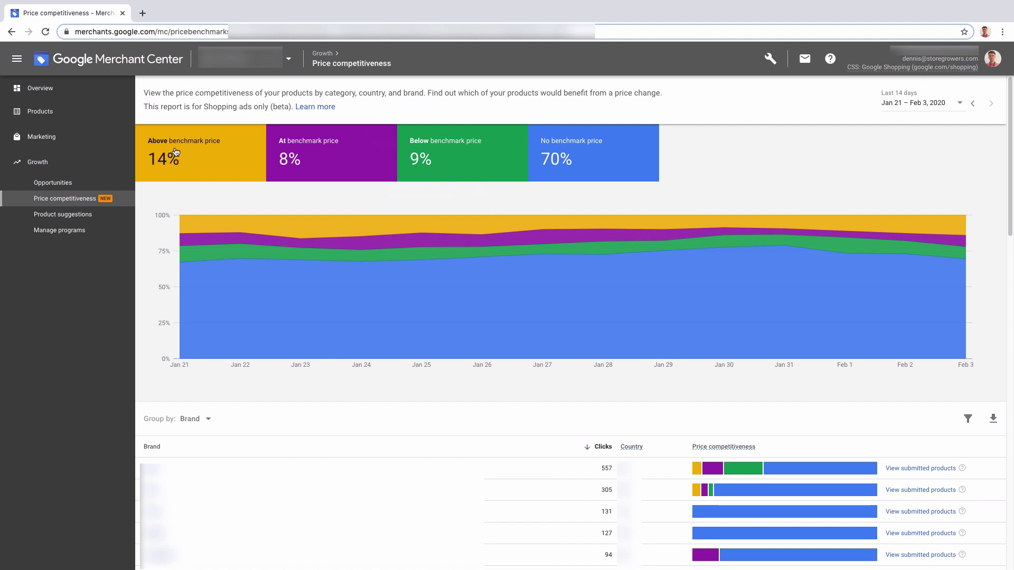
- Chart only the Below benchmark price share in the price competitiveness chart
mouse_move(174, 152)
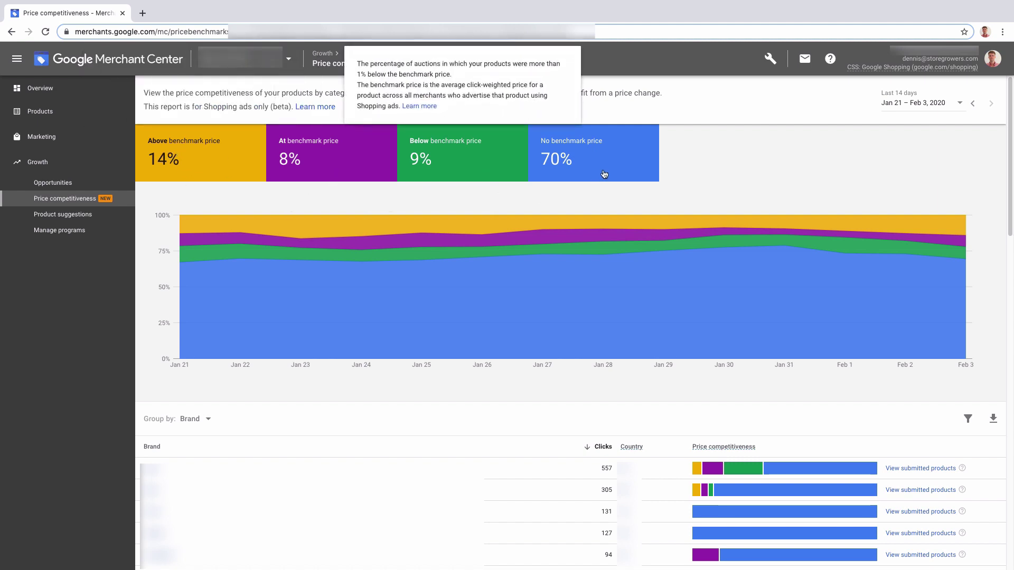
mouse_move(615, 173)
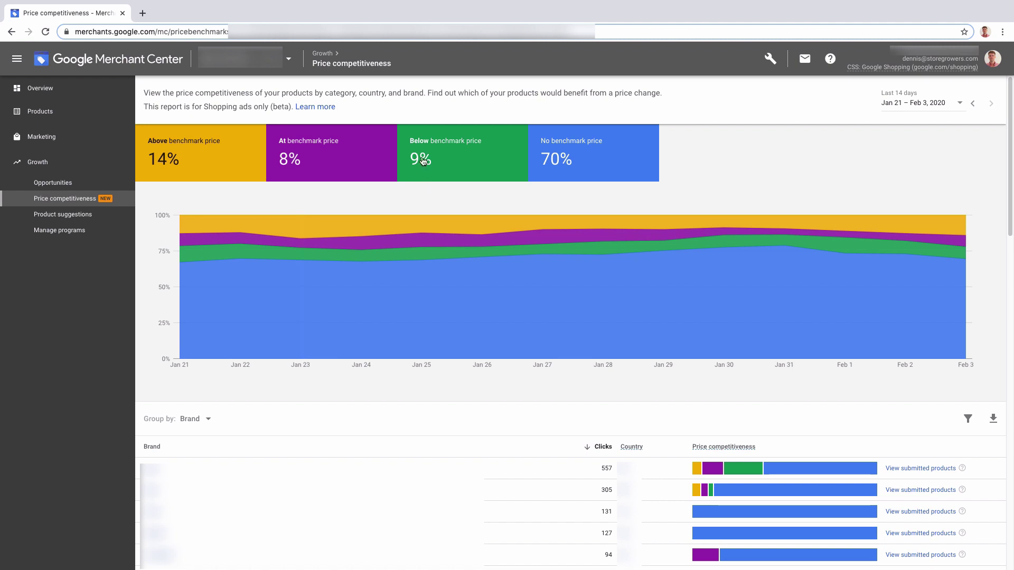
mouse_move(431, 161)
left_click(430, 162)
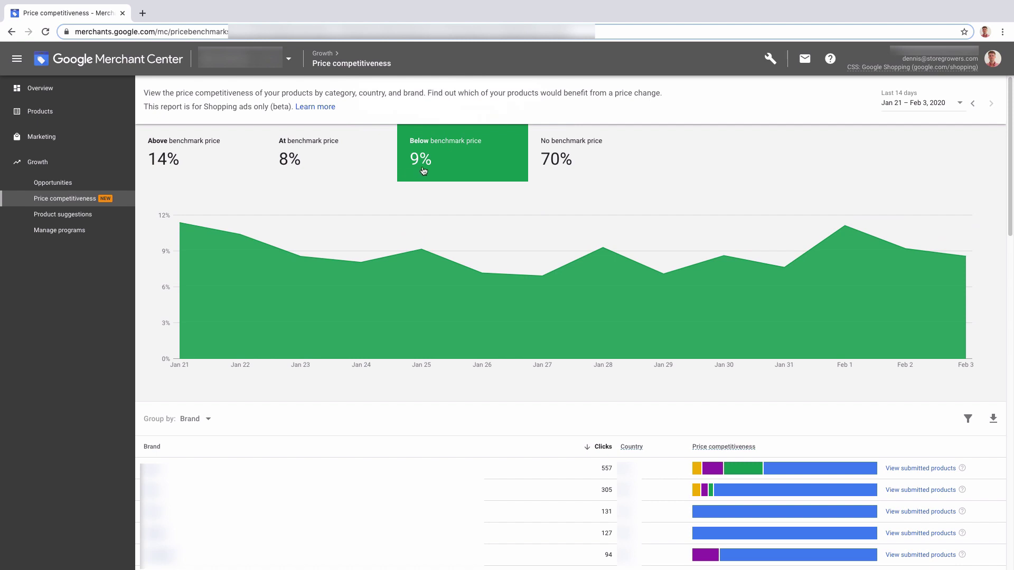
- Switch the chart to the Above benchmark share (14%) and add At benchmark (8%)
mouse_move(424, 170)
mouse_move(210, 162)
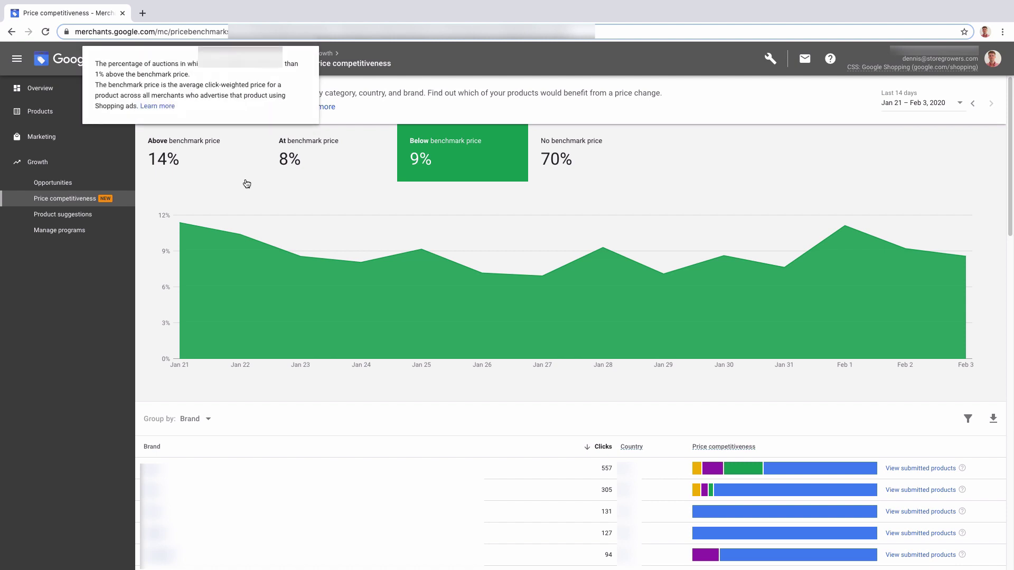
left_click(220, 164)
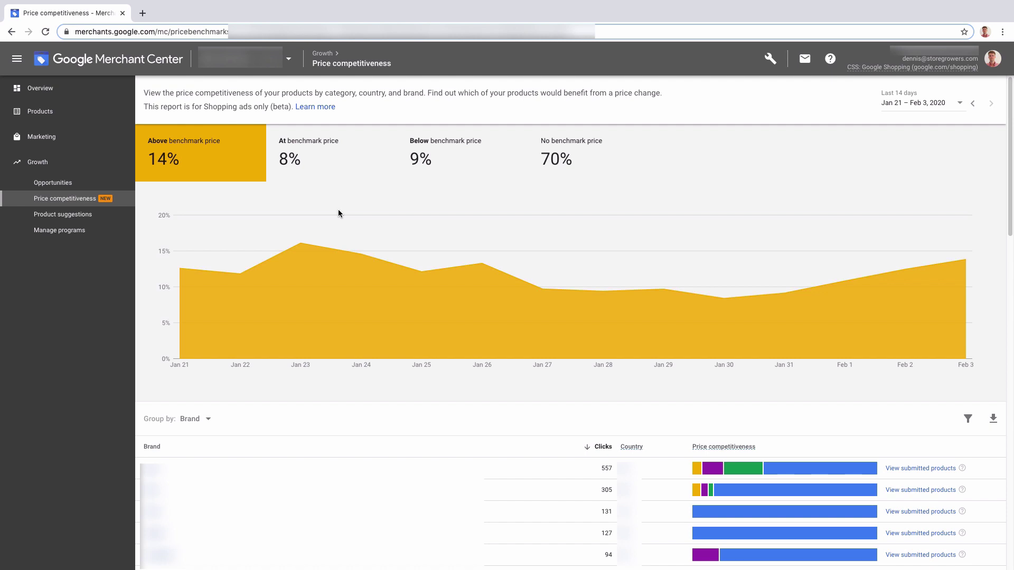
left_click(299, 169)
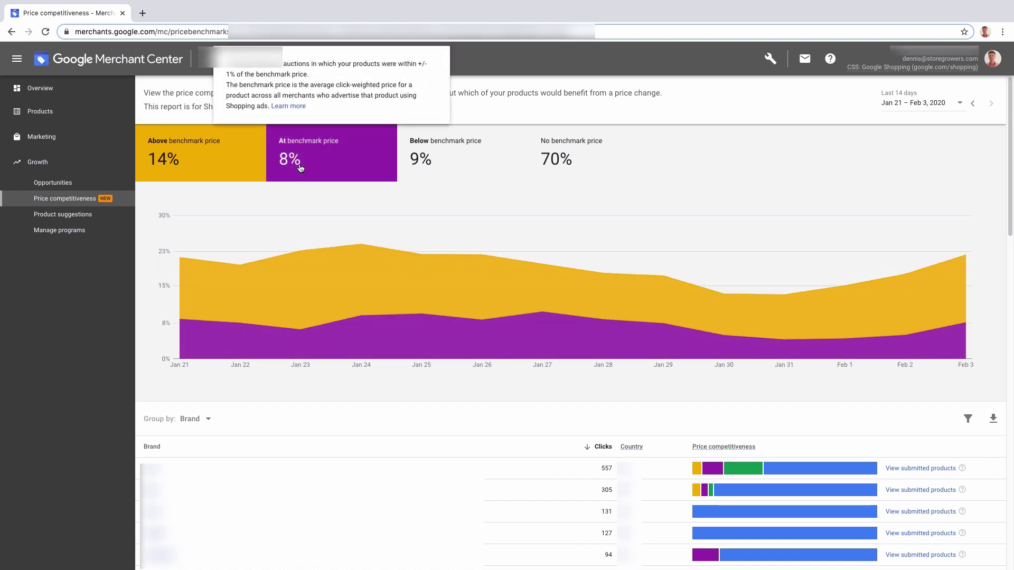
mouse_move(208, 164)
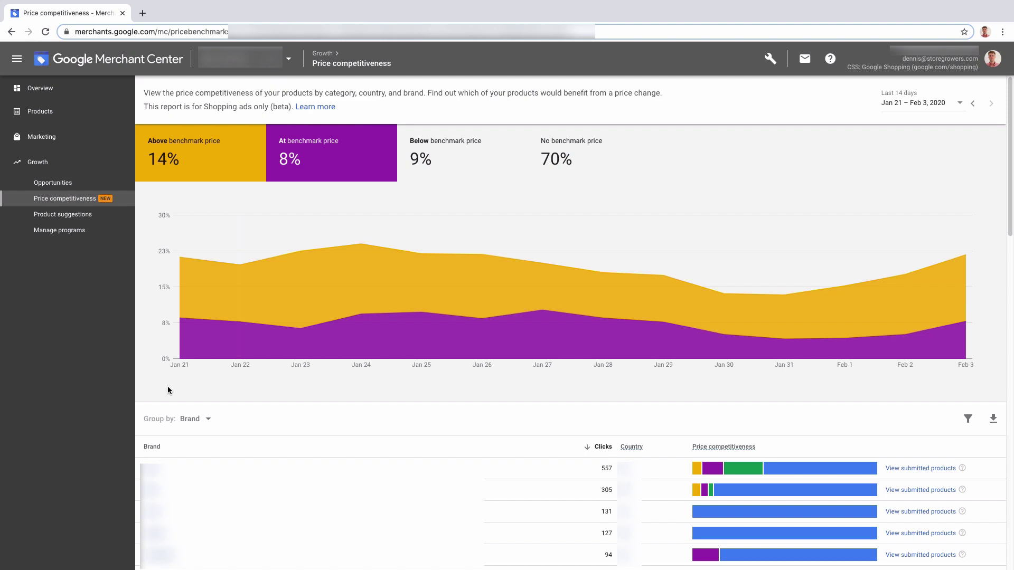
left_click(209, 420)
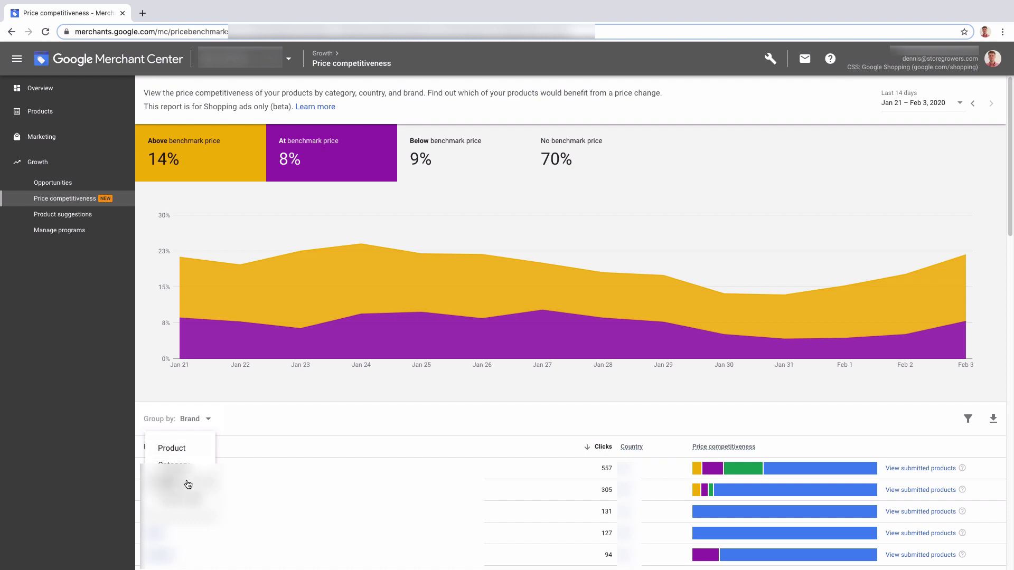
left_click(192, 506)
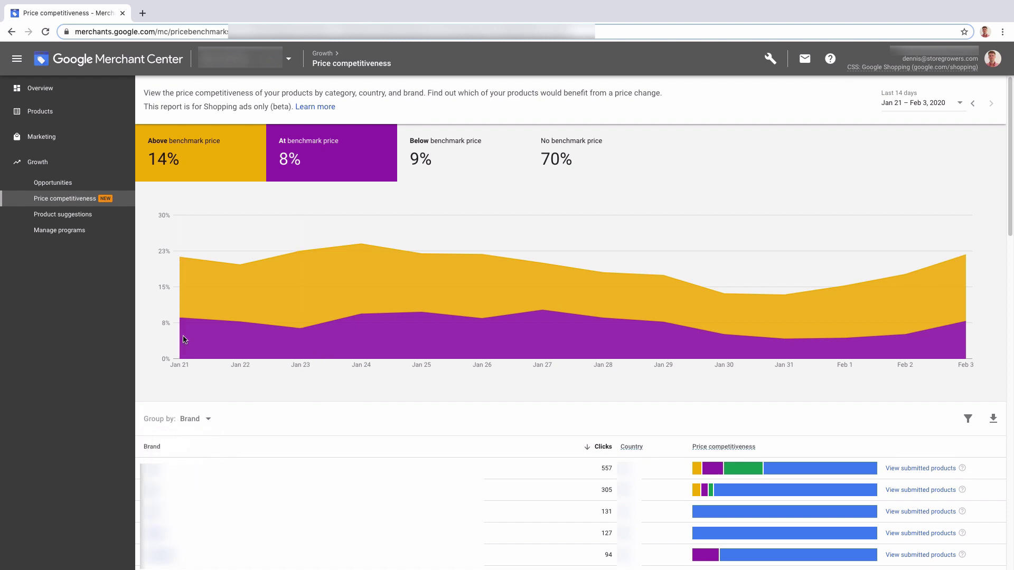
scroll(556, 264, "down", 6)
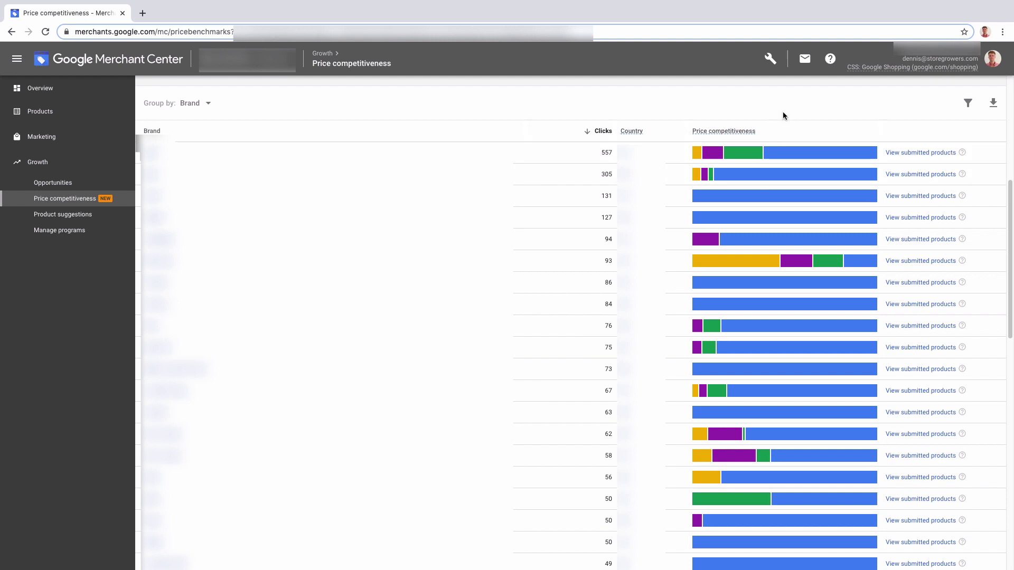
mouse_move(799, 156)
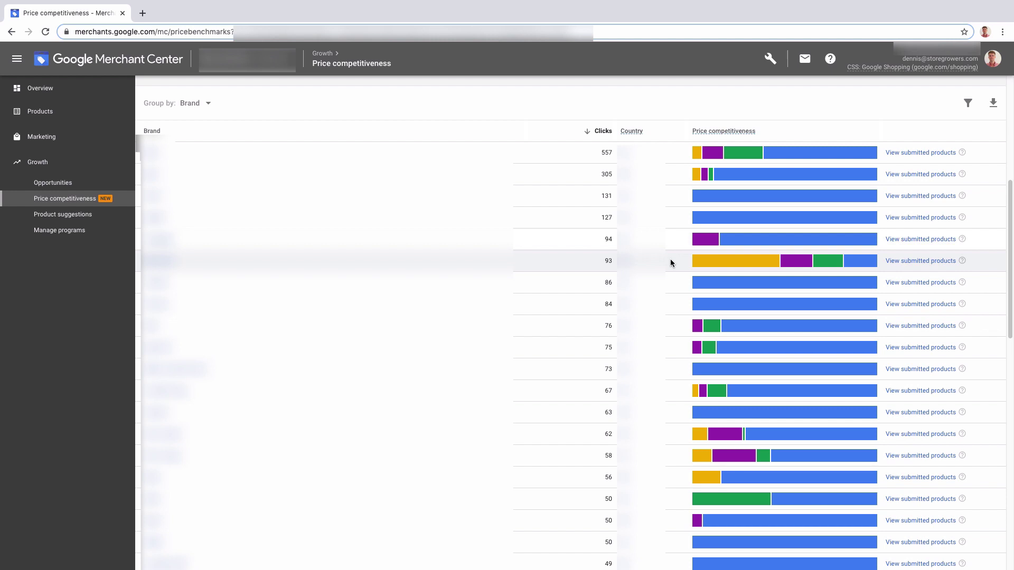
scroll(655, 325, "down", 1)
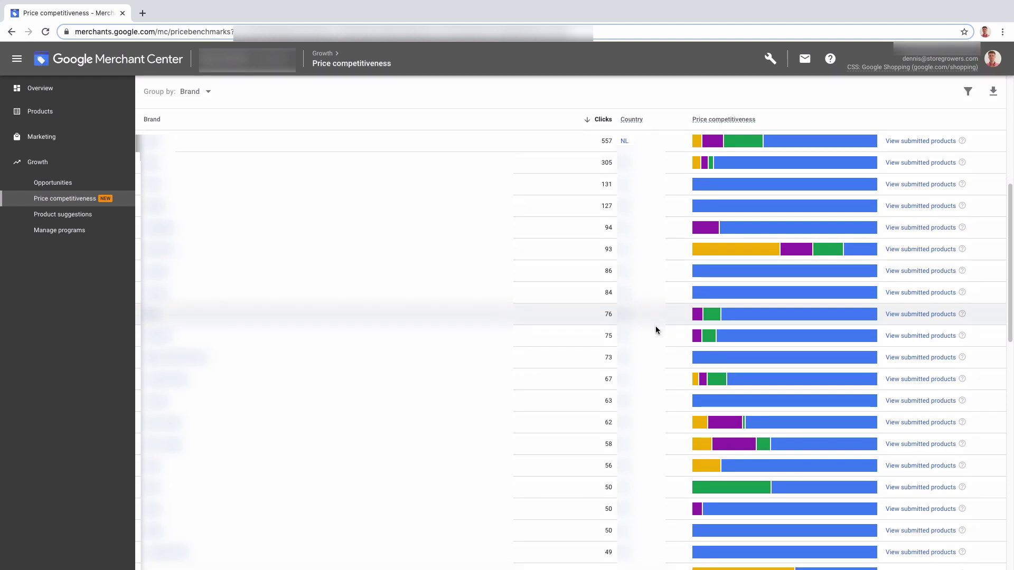
- Group the price competitiveness table by Category and scroll through its 14 category rows
left_click(206, 96)
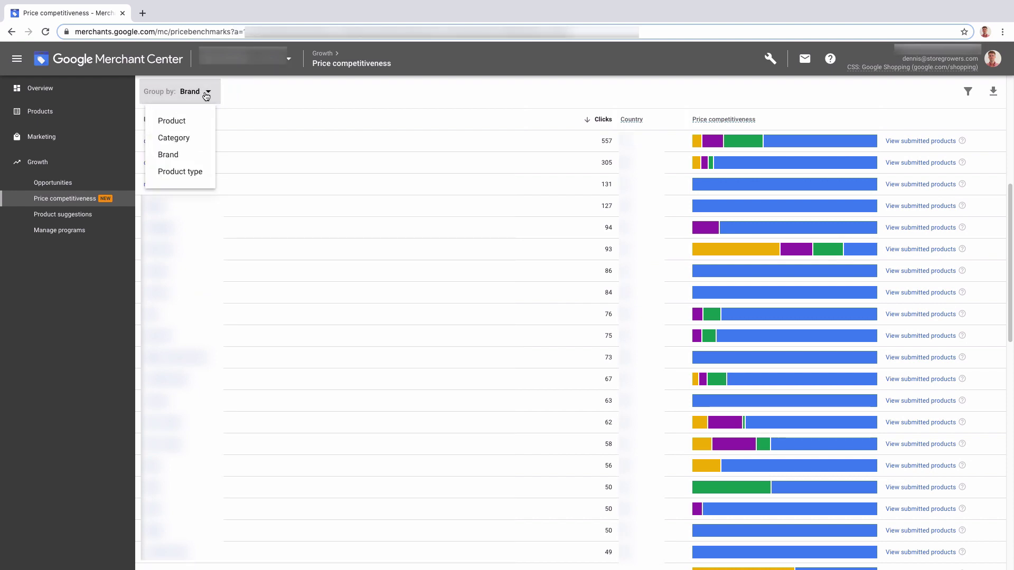
left_click(179, 139)
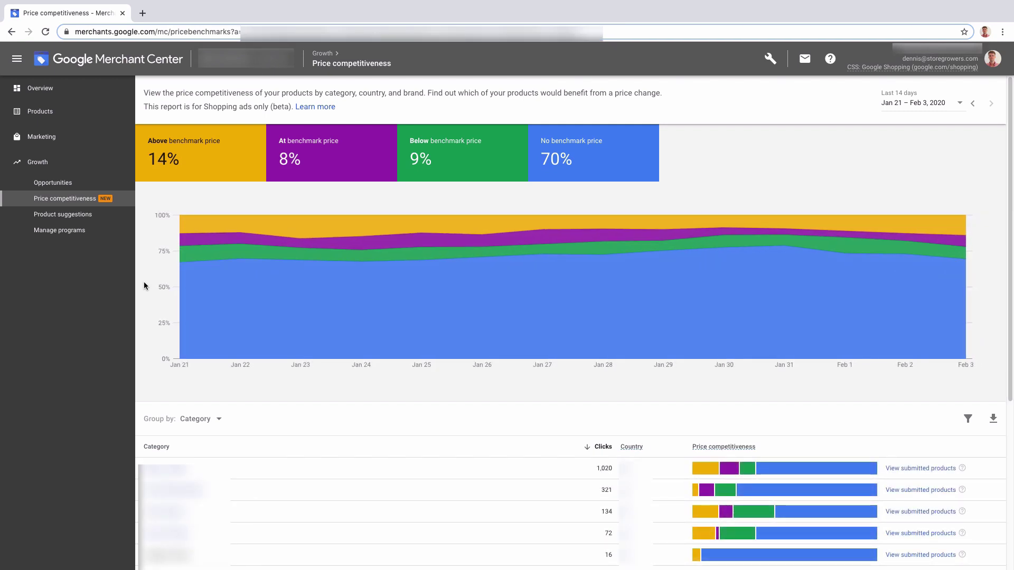
scroll(143, 285, "down", 5)
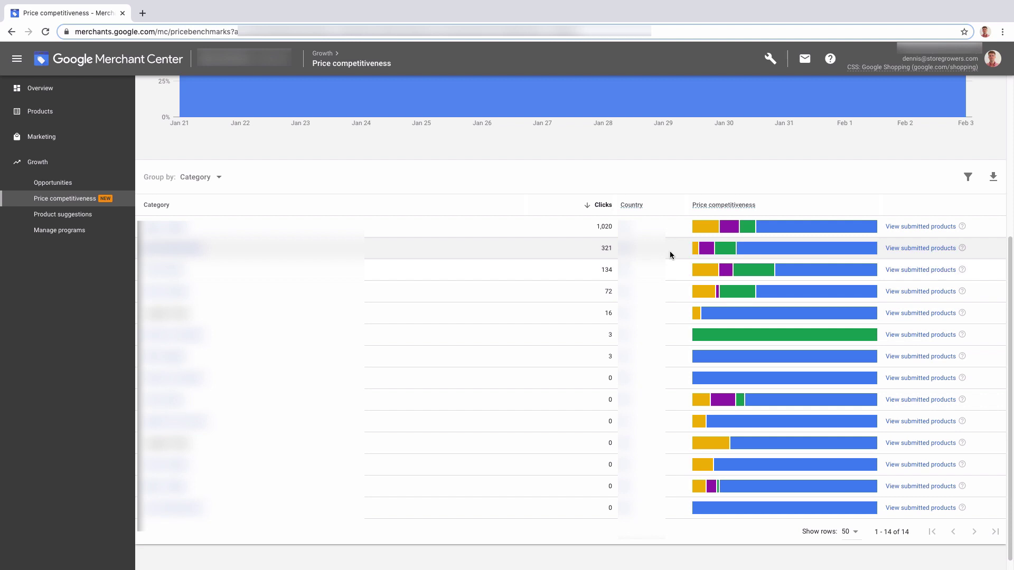
- Regroup the table by Product to list each item's price against its benchmark
left_click(219, 185)
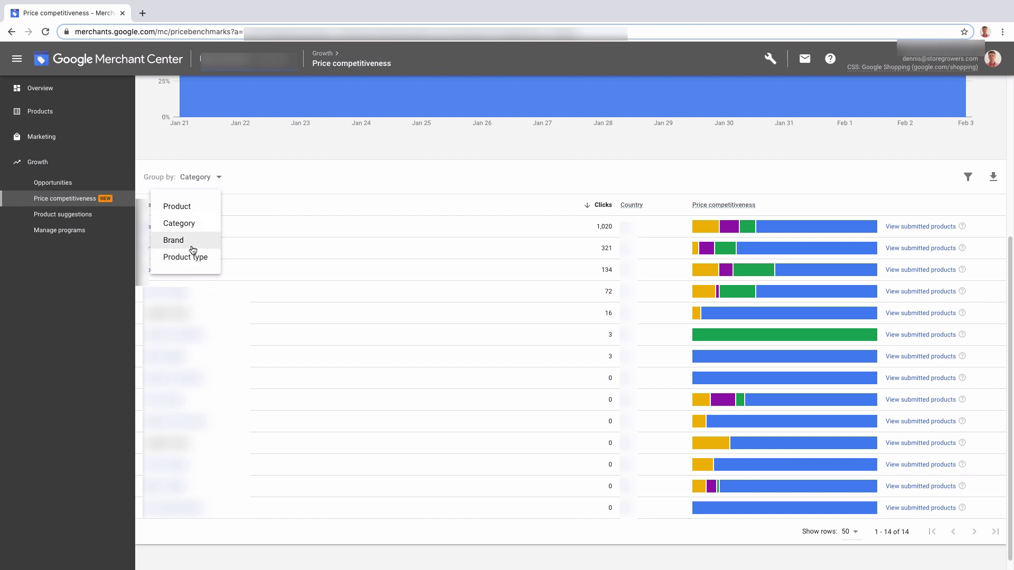
left_click(183, 211)
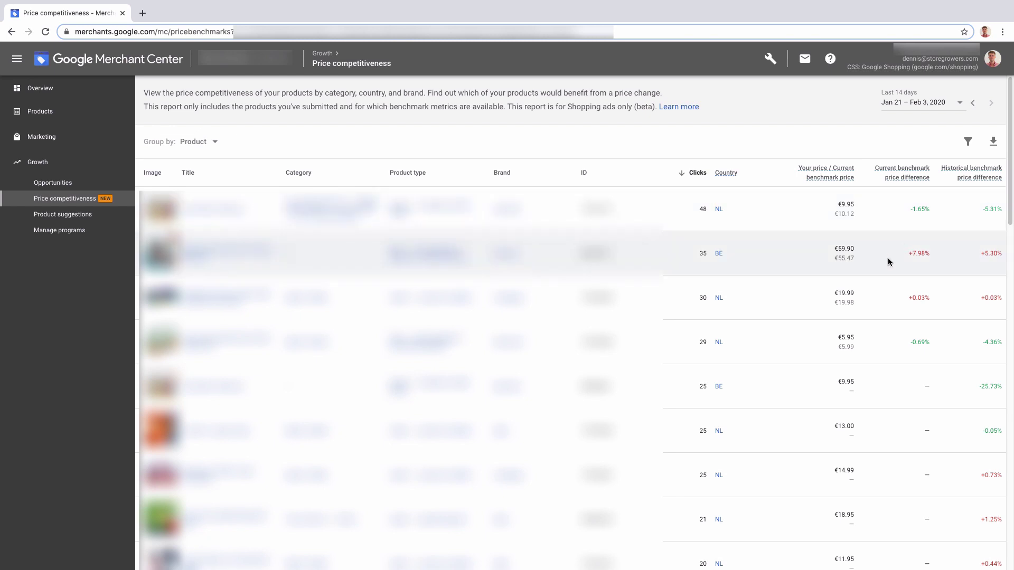
scroll(891, 282, "down", 1)
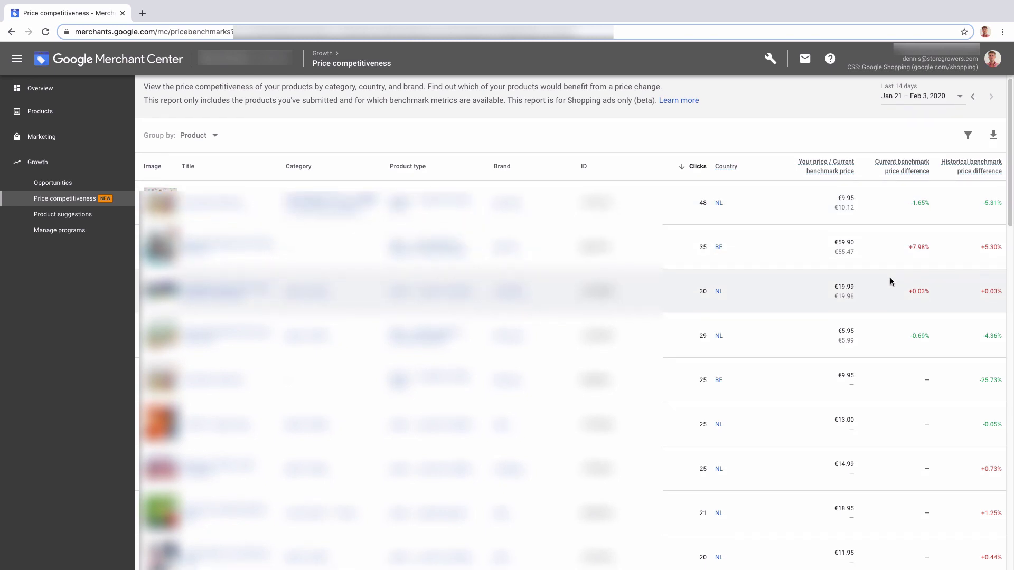
scroll(891, 281, "up", 1)
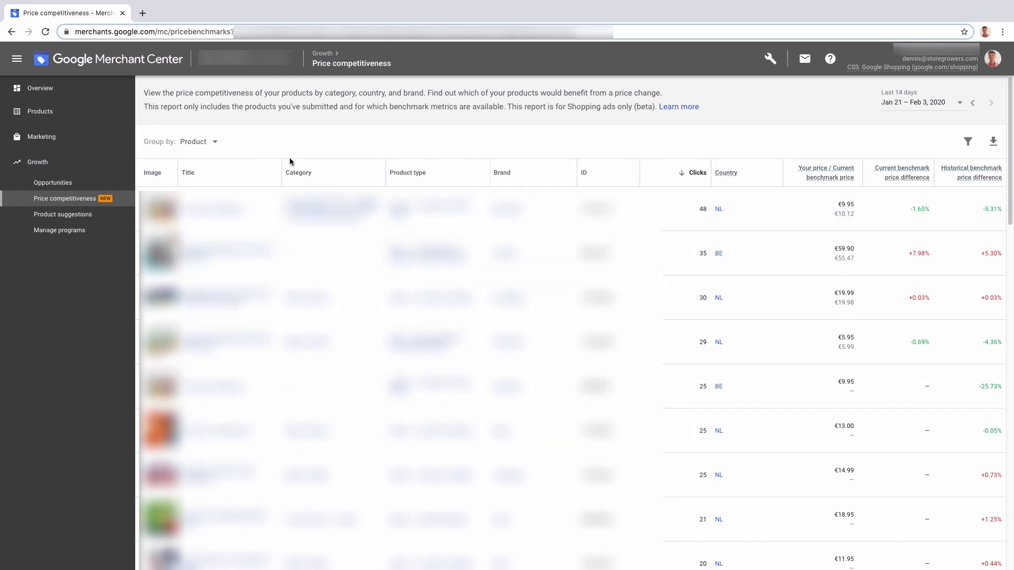
- Check the Group by choices and close them, keeping the Product grouping
left_click(199, 142)
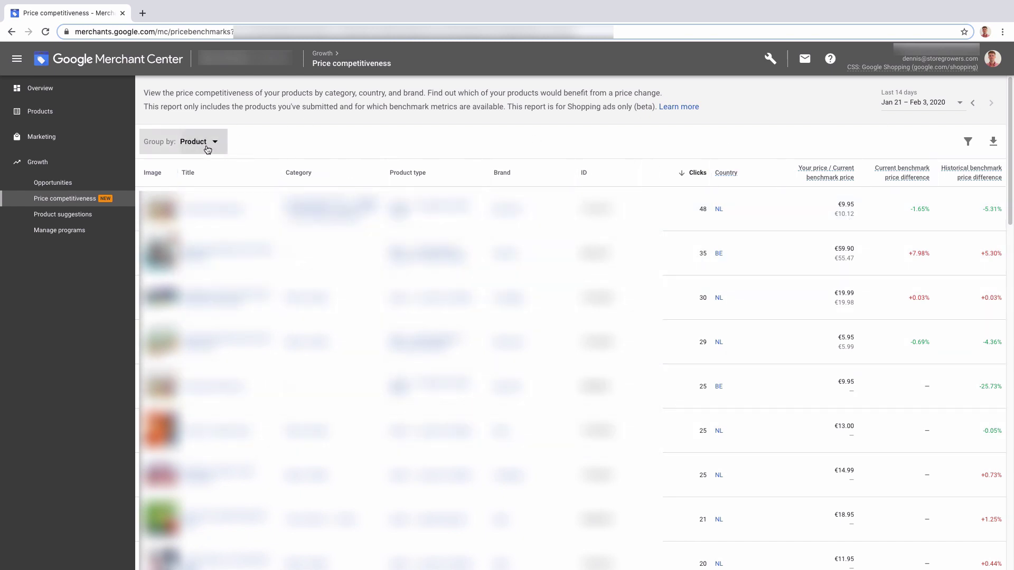
left_click(272, 138)
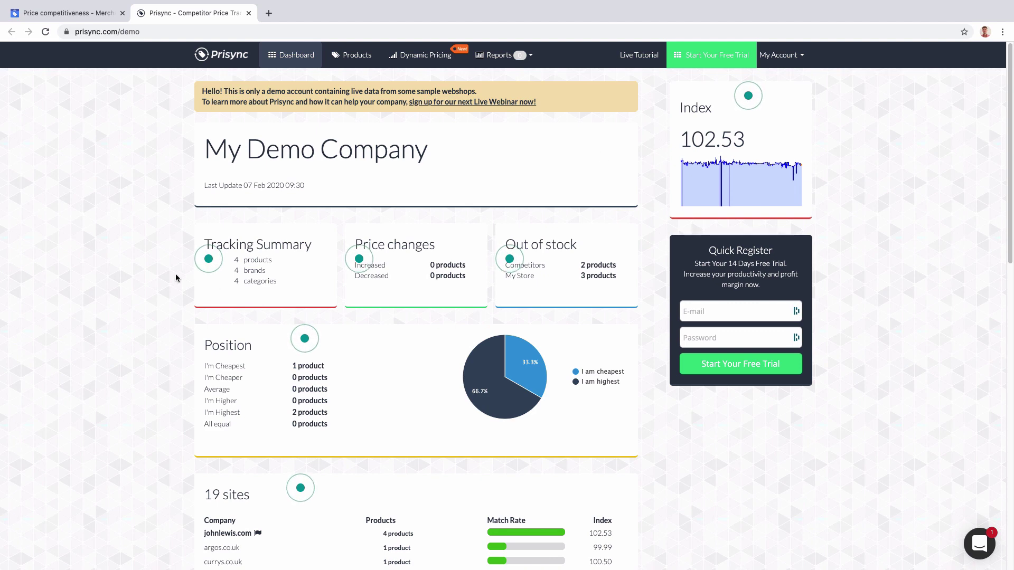
- Scroll the Prisync demo dashboard and close the chat message popup
scroll(171, 309, "down", 1)
scroll(153, 290, "up", 1)
scroll(204, 390, "down", 3)
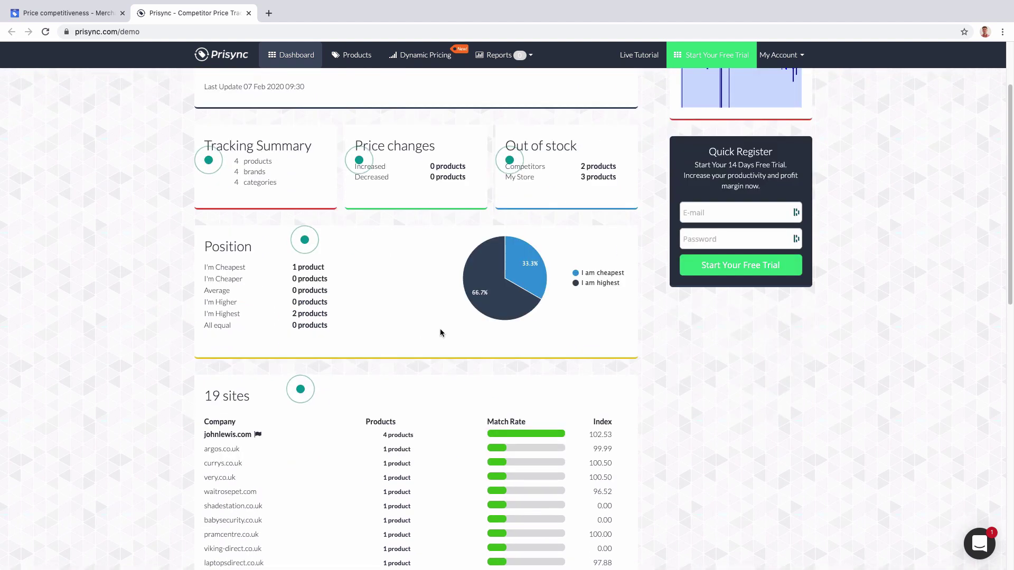
scroll(227, 275, "up", 1)
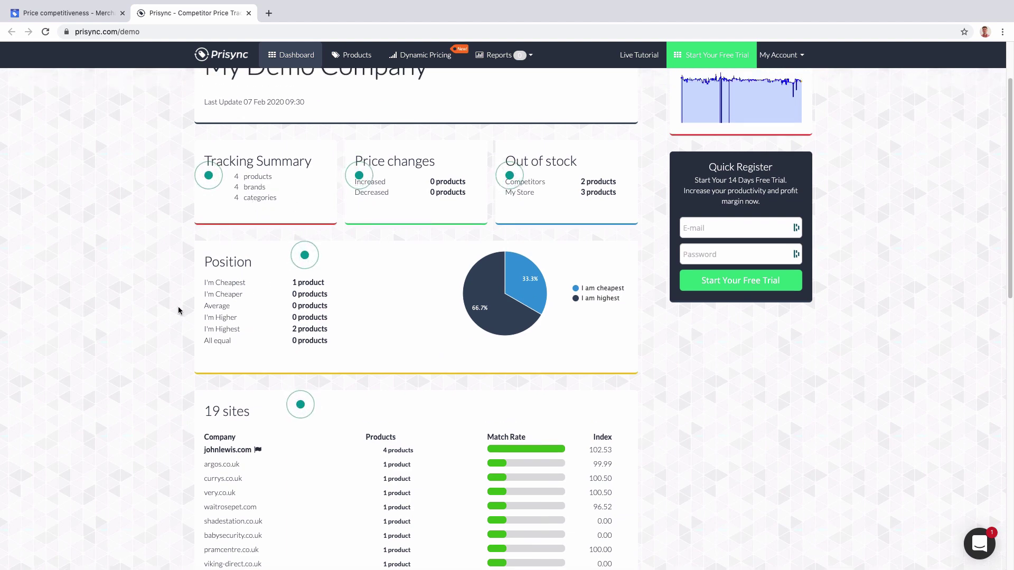
scroll(195, 311, "down", 1)
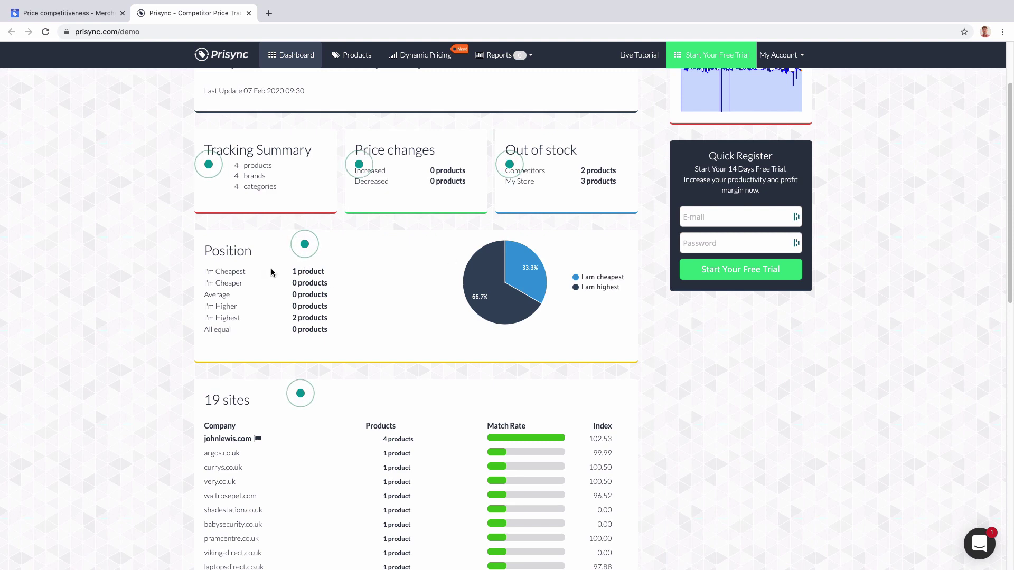
scroll(226, 327, "down", 3)
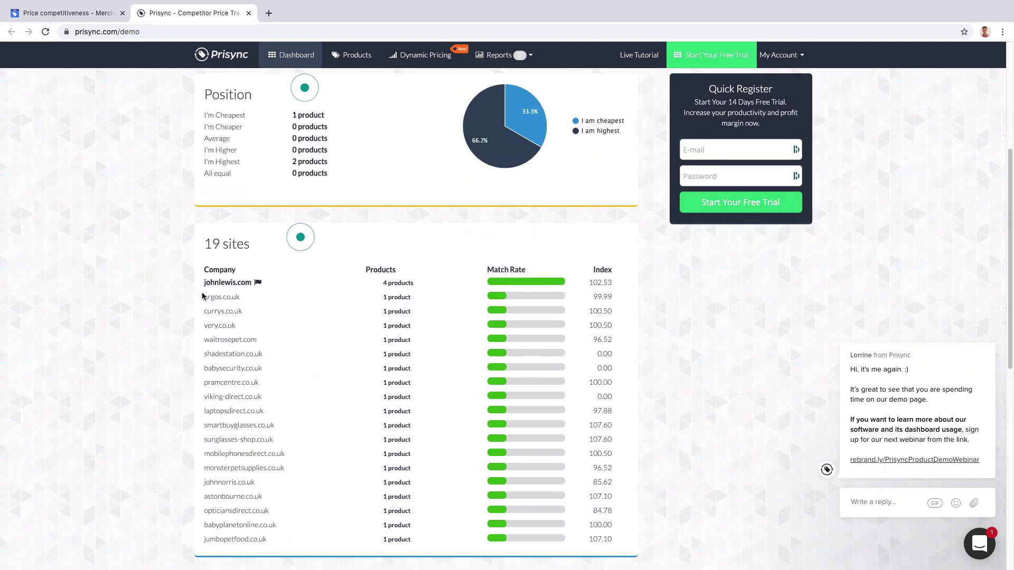
left_click(987, 331)
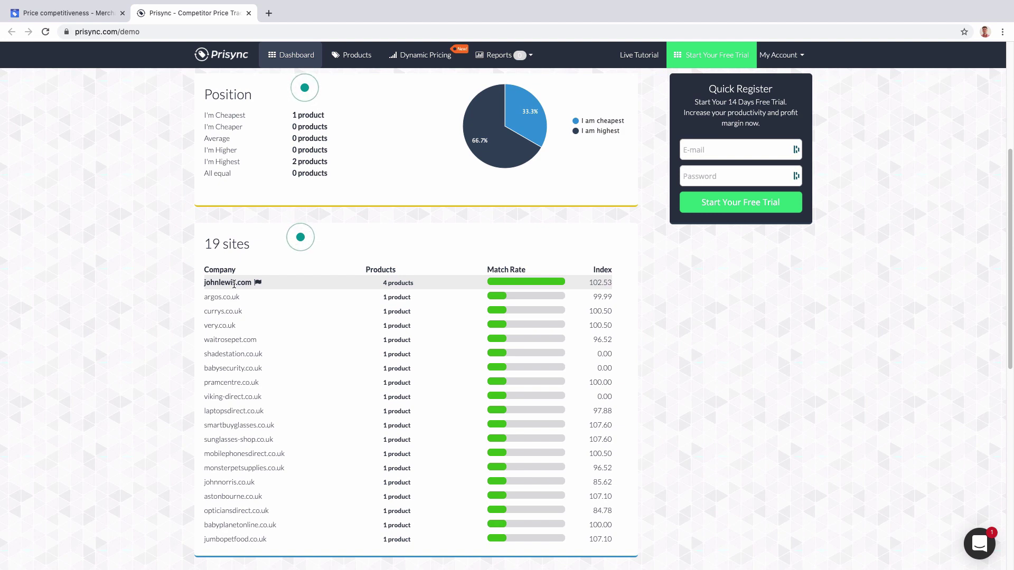
- Review the dashboard: 4 products tracked across 19 competitor sites, price index 102.53
scroll(202, 290, "up", 1)
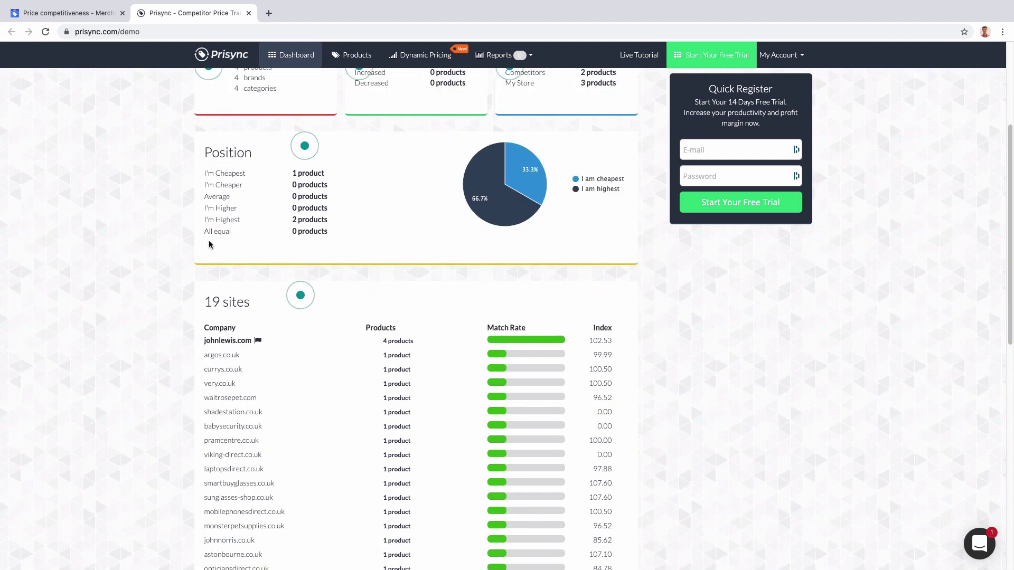
scroll(221, 336, "down", 1)
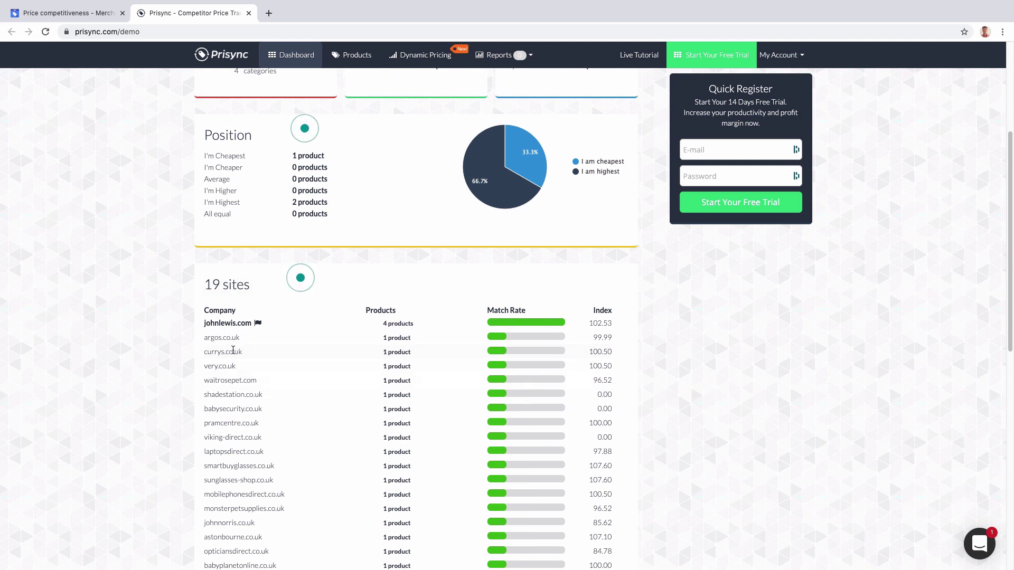
scroll(230, 354, "down", 1)
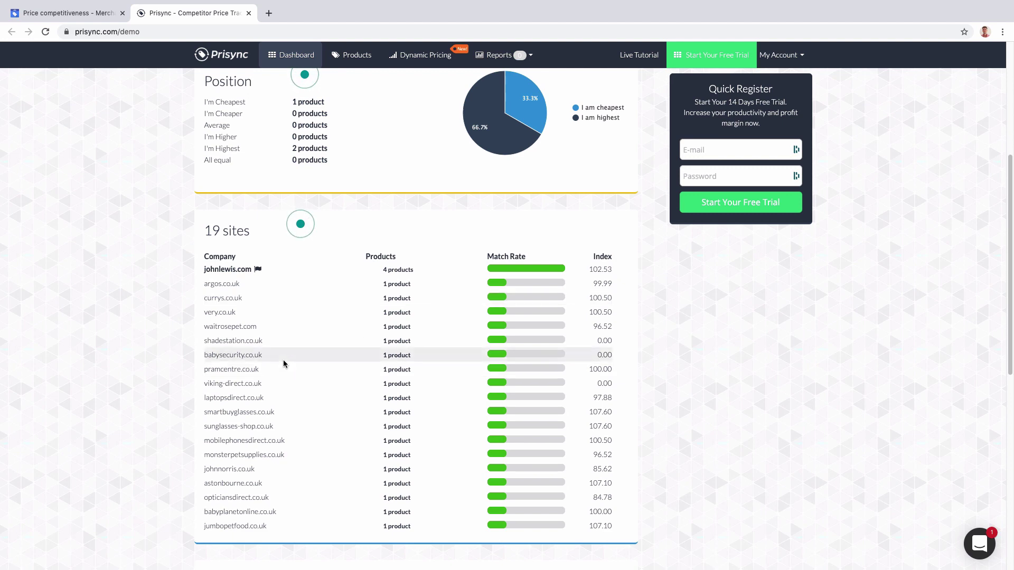
scroll(283, 363, "up", 2)
scroll(283, 363, "up", 2)
scroll(172, 362, "up", 2)
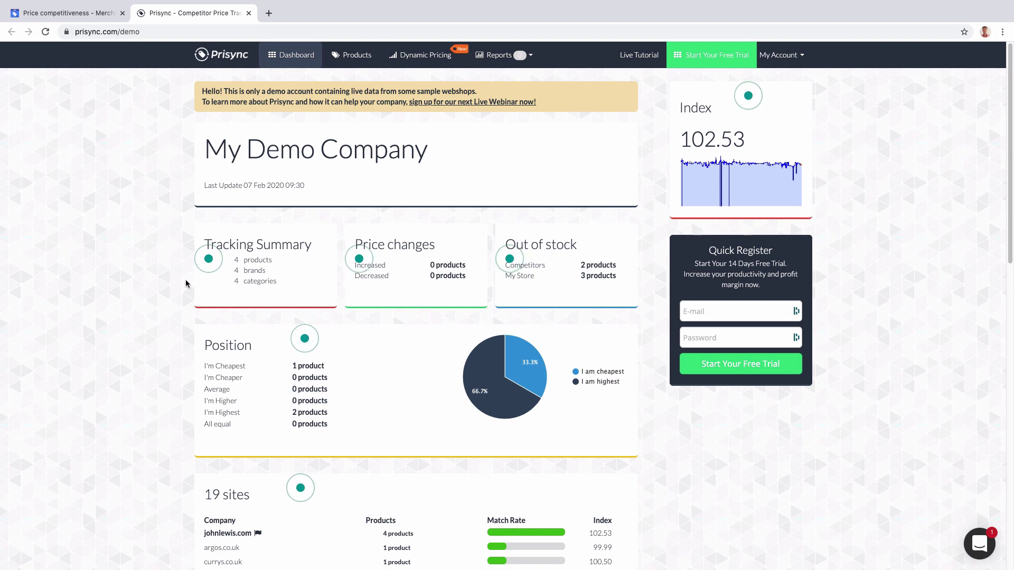
- Open the Products list, end the guided tour, and view iPhone 7 32 GB Rose Gold competitor prices
left_click(416, 63)
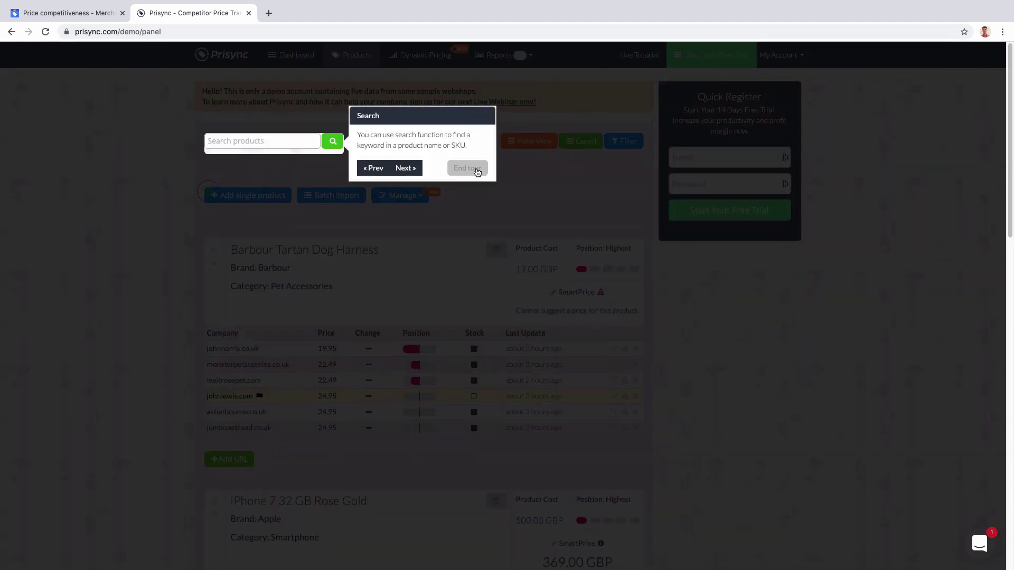
left_click(458, 171)
scroll(176, 414, "down", 3)
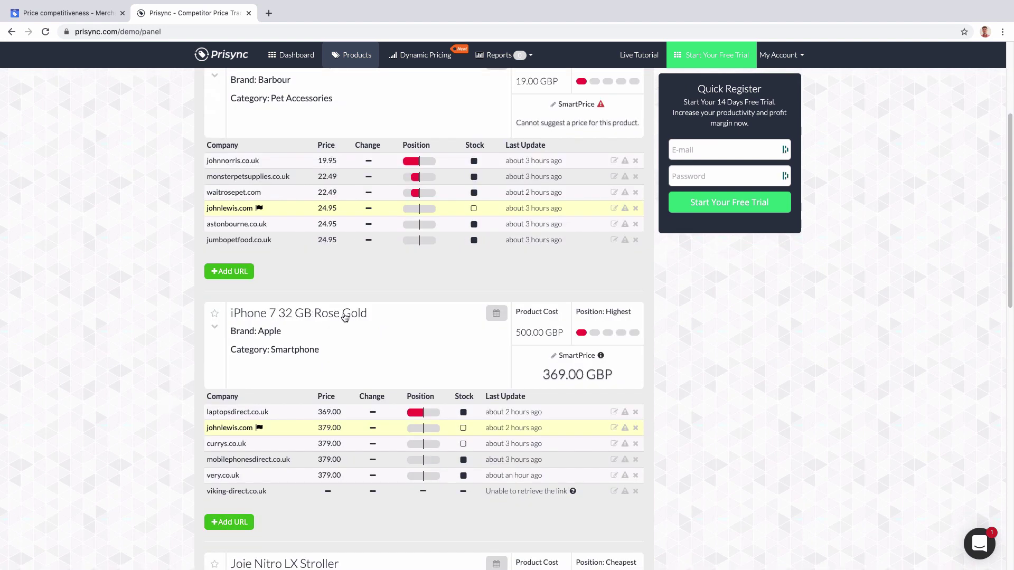
mouse_move(581, 337)
left_click_drag(521, 333, 564, 332)
scroll(205, 414, "down", 1)
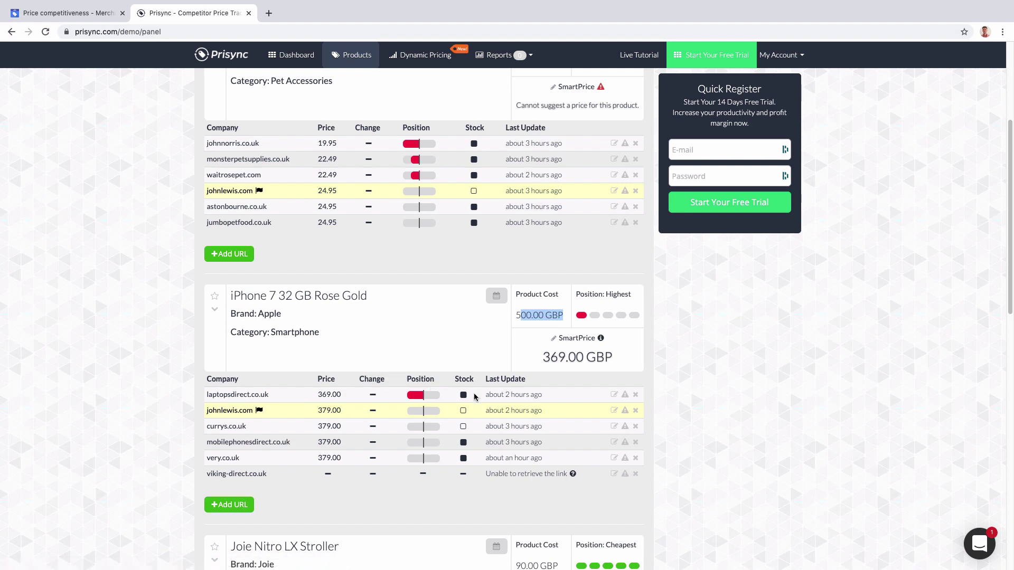
mouse_move(424, 399)
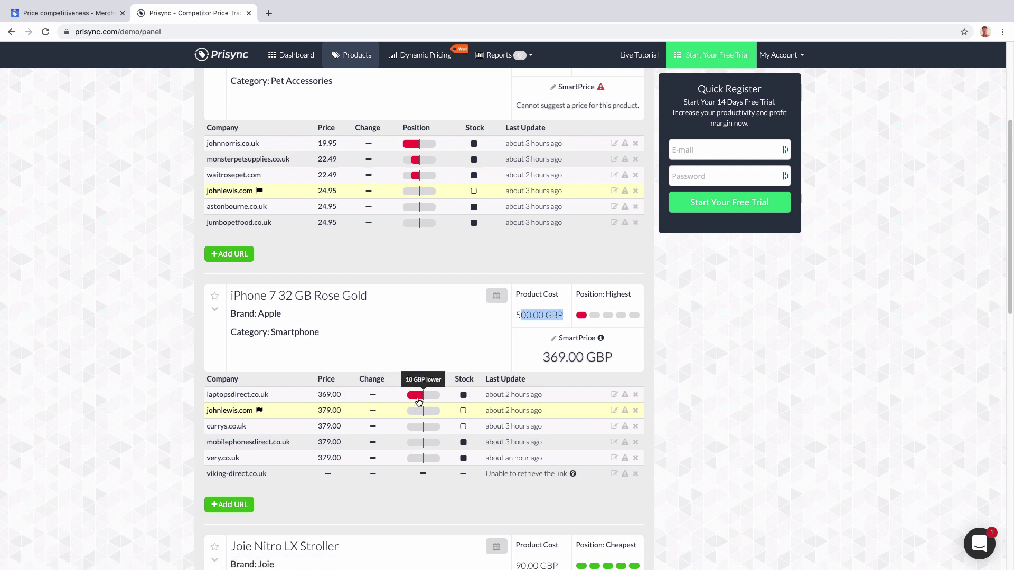
scroll(185, 443, "up", 1)
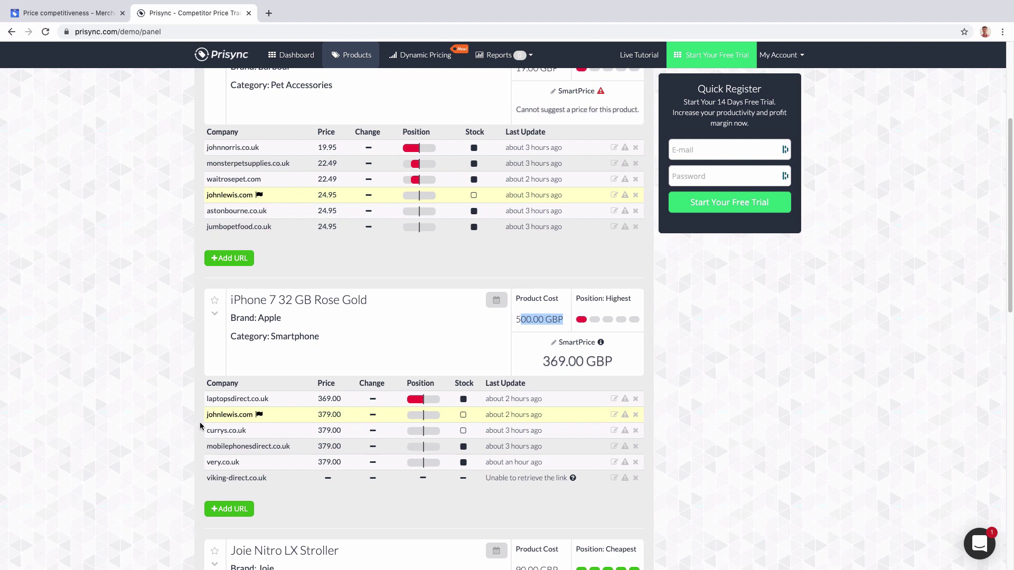
- Try Dynamic Pricing and postpone the free-trial offer with Later, twice
scroll(202, 423, "up", 2)
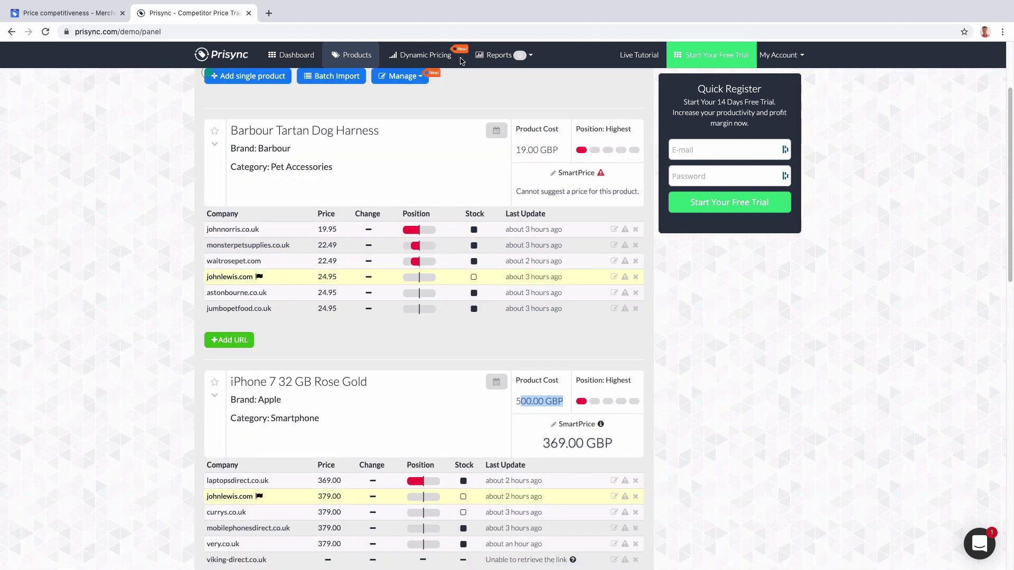
left_click(425, 56)
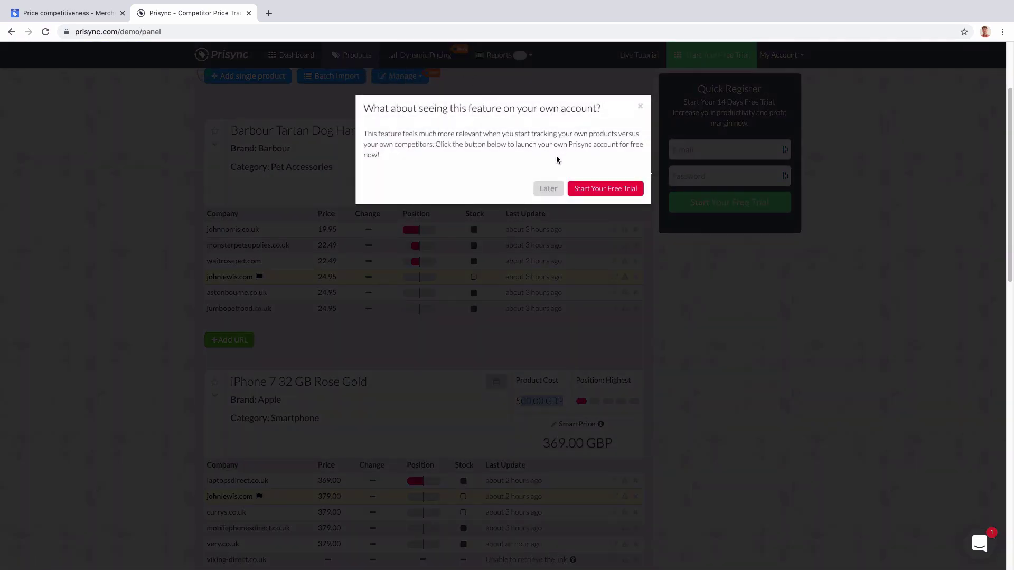
left_click(547, 189)
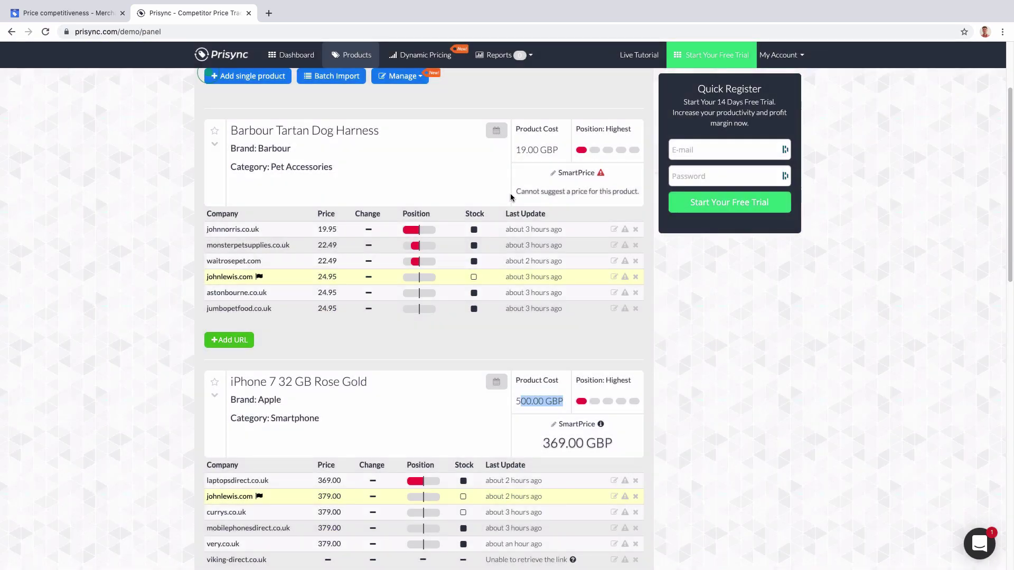
left_click(422, 57)
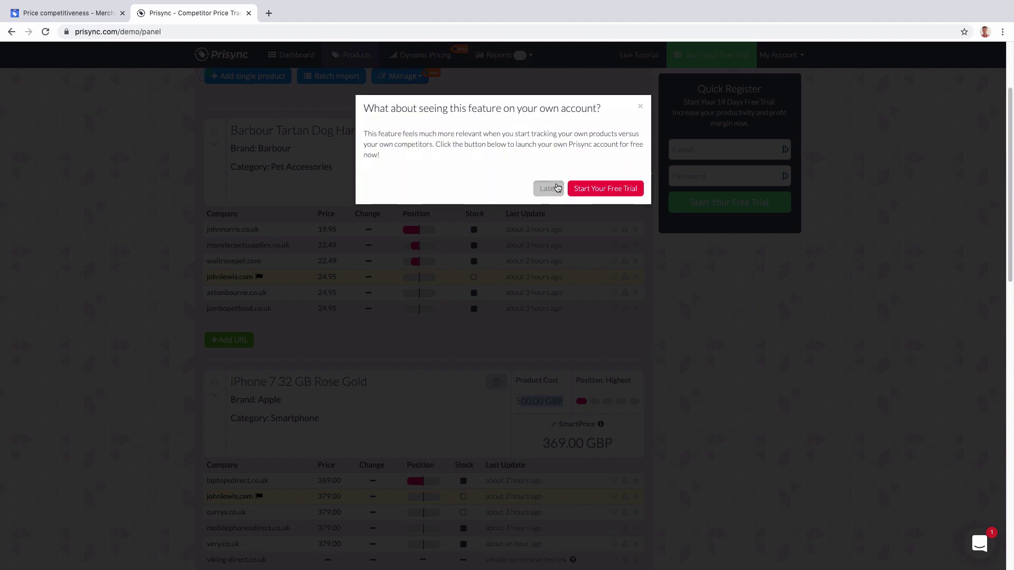
left_click(549, 188)
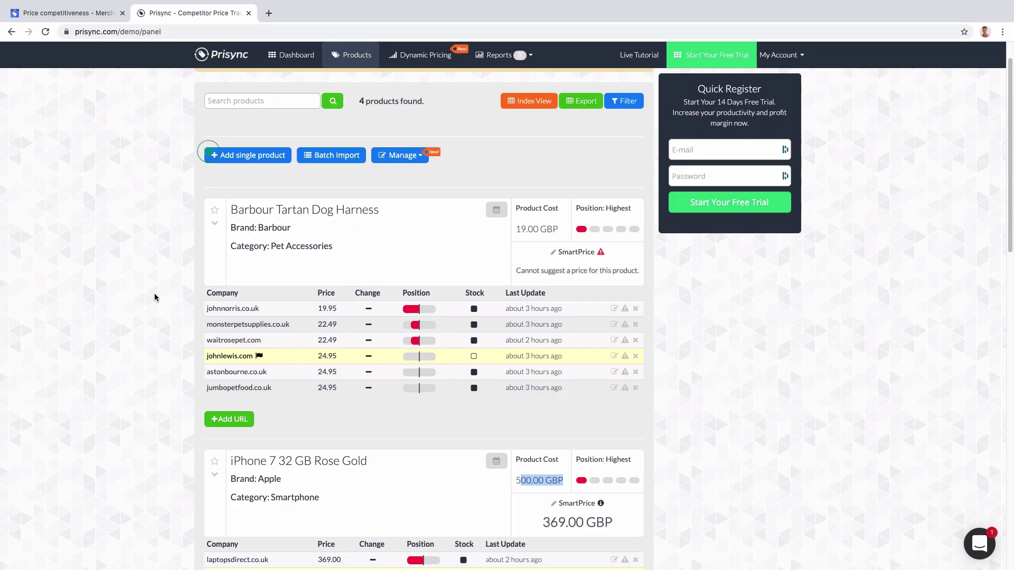
- Highlight the iPhone 7's 369.00 SmartPrice suggestion in the product list
scroll(156, 296, "up", 2)
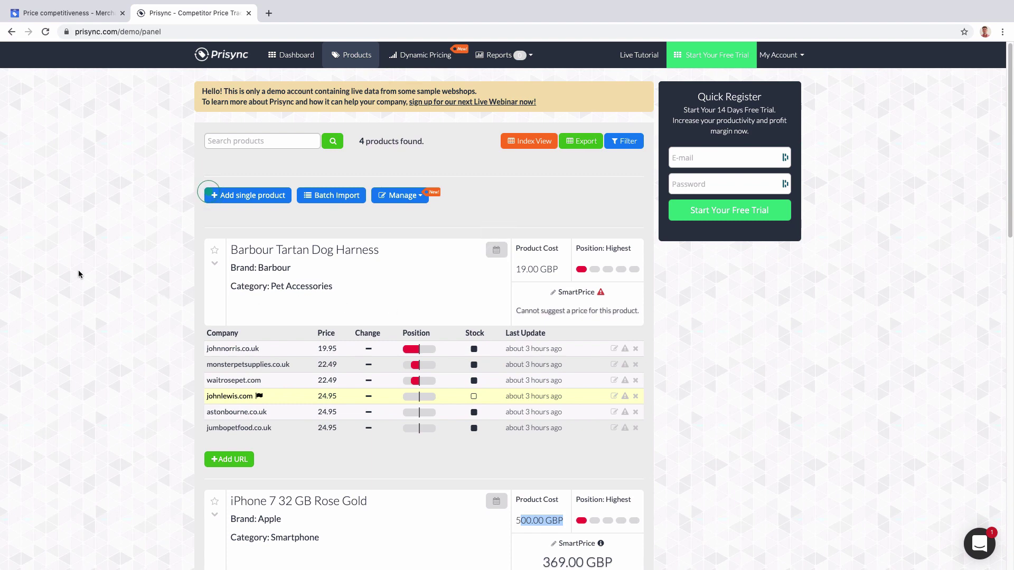
scroll(148, 350, "down", 1)
scroll(148, 350, "down", 3)
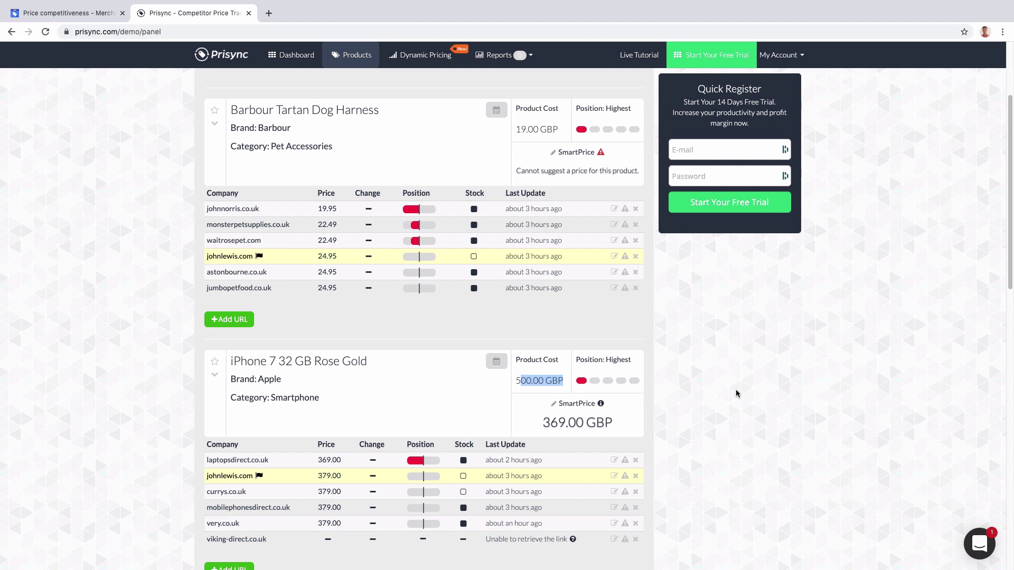
left_click_drag(541, 422, 587, 424)
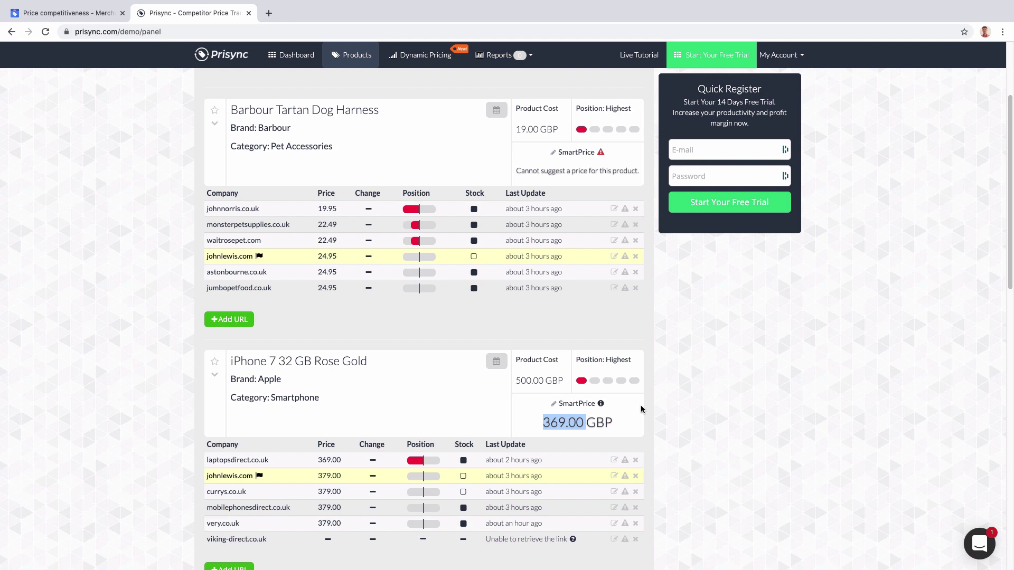
- Return to the Merchant Center tab's price competitiveness overview (Above 14%, At 8%, Below 9%)
left_click(69, 13)
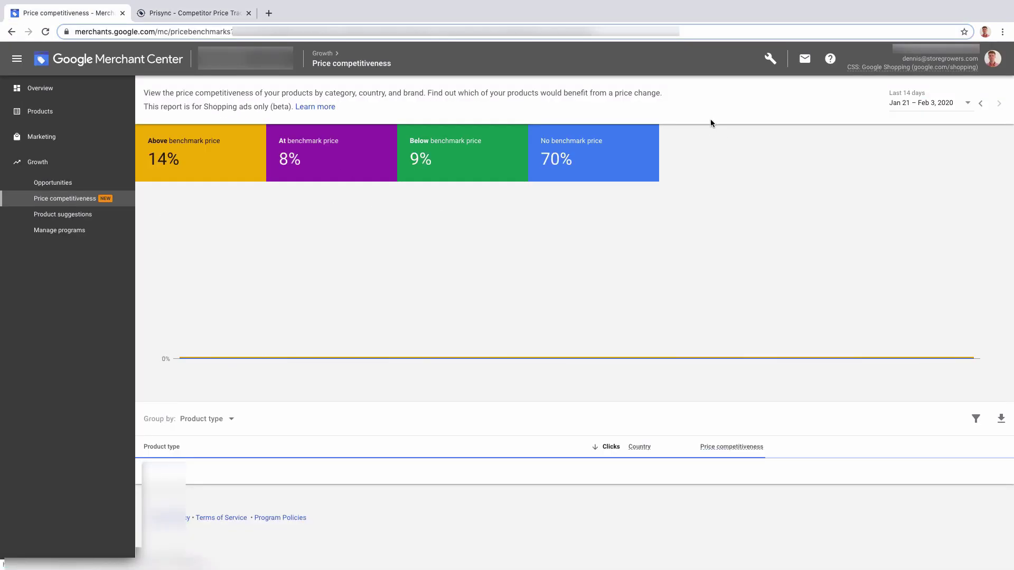